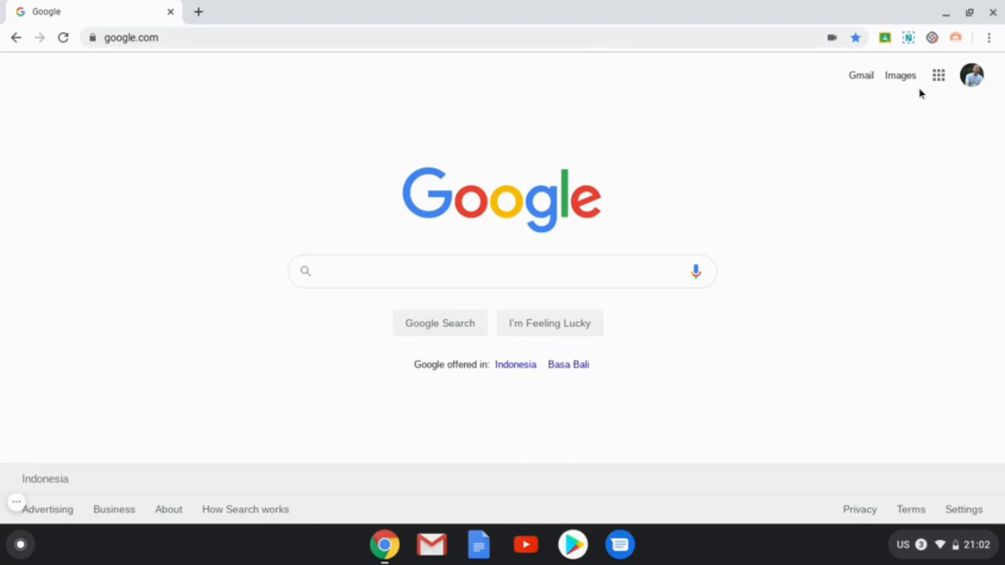
Open Jamboard from the Google apps and create a new jam.
click(942, 76)
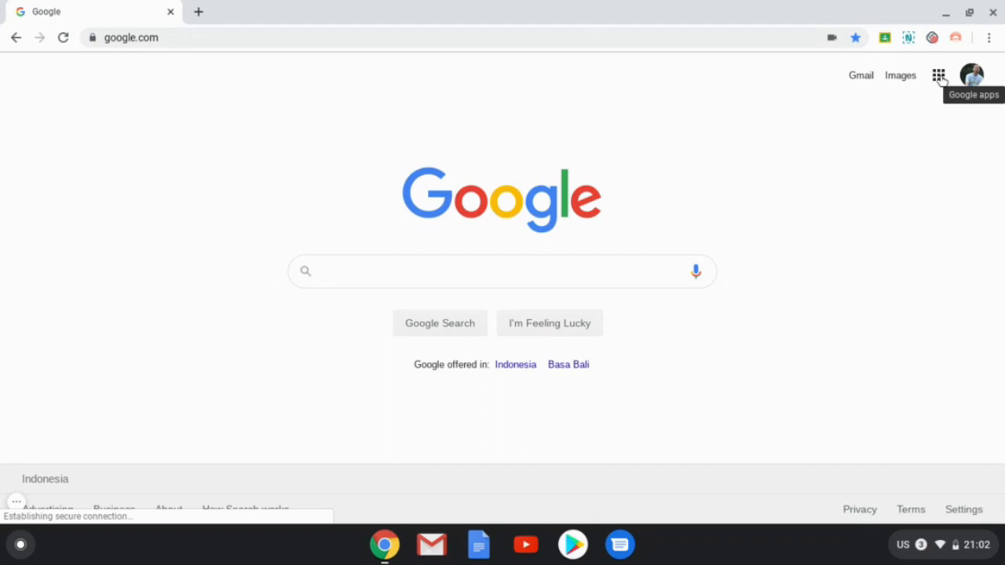
click(940, 76)
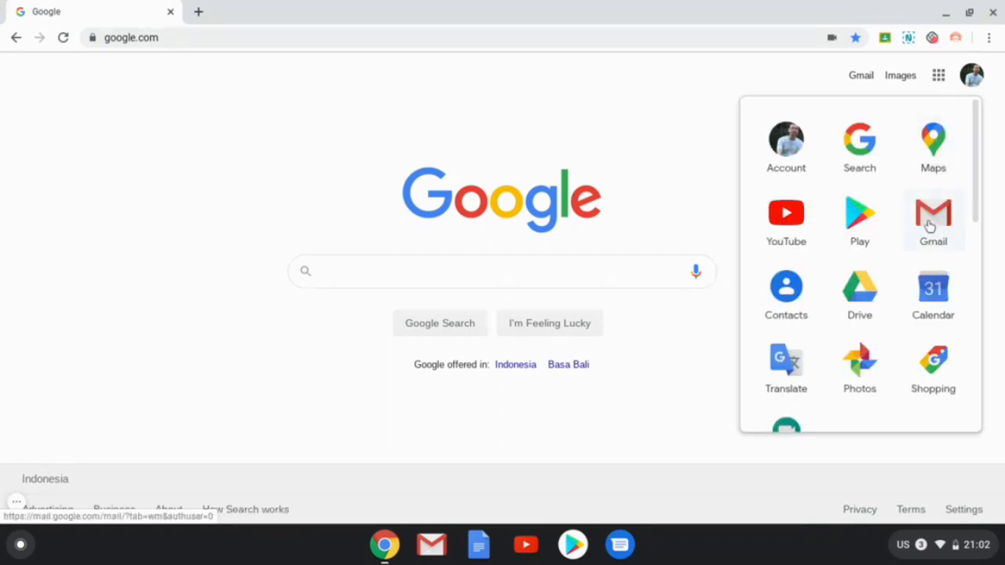
scroll(926, 227, down, 4)
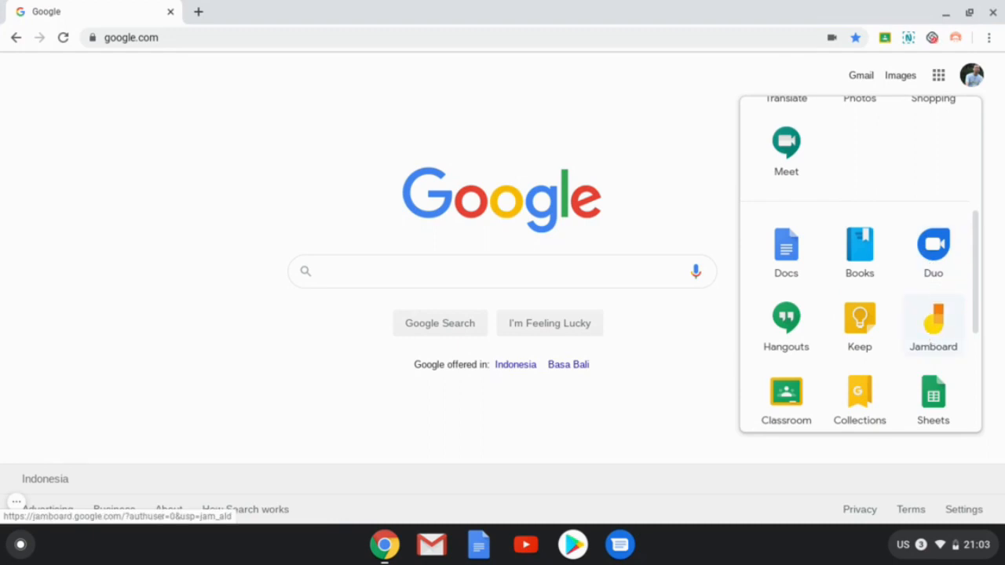
click(932, 337)
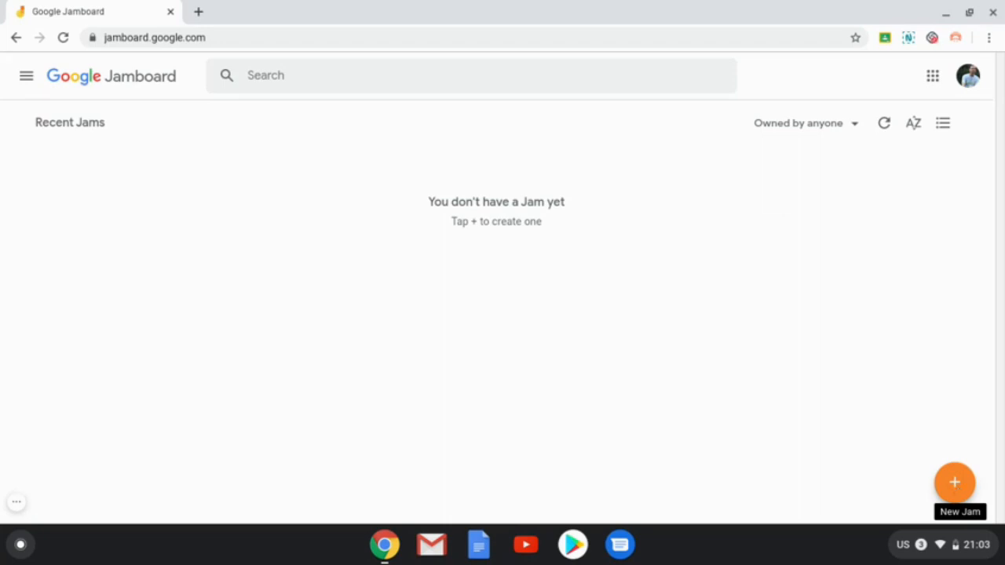
click(955, 482)
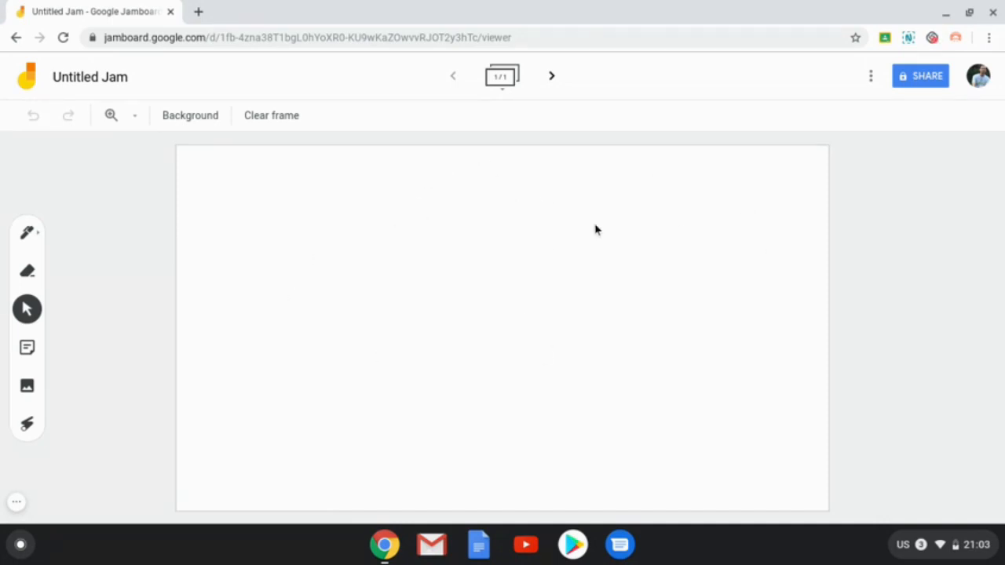
Rename the untitled jam as UJICOBA.
click(92, 80)
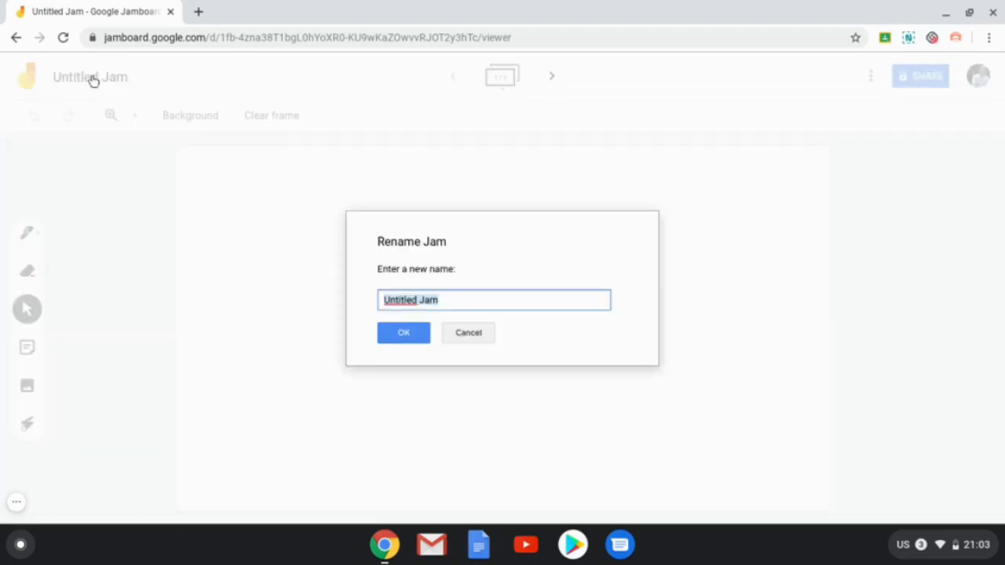
text(U)
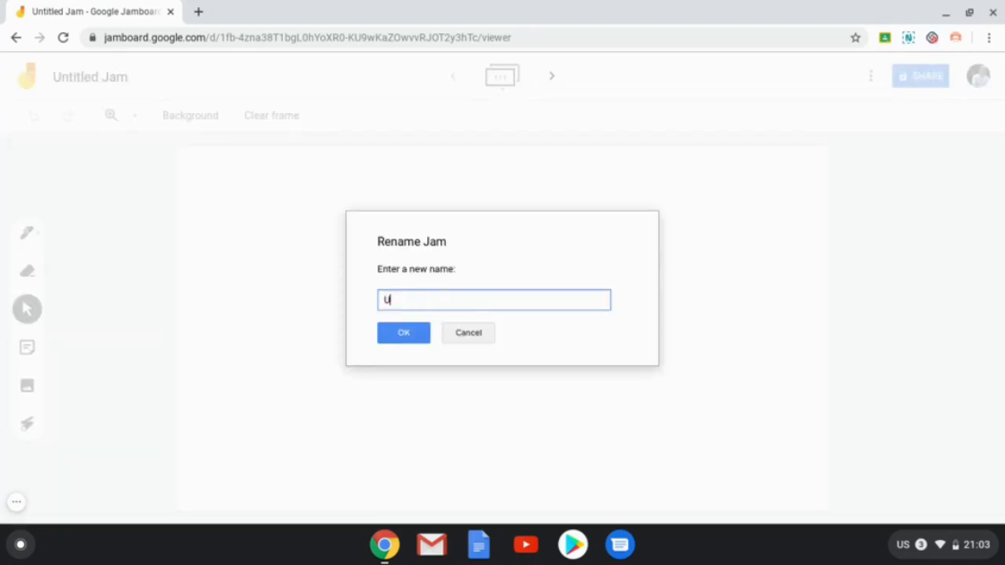
text(JICOBA)
click(388, 331)
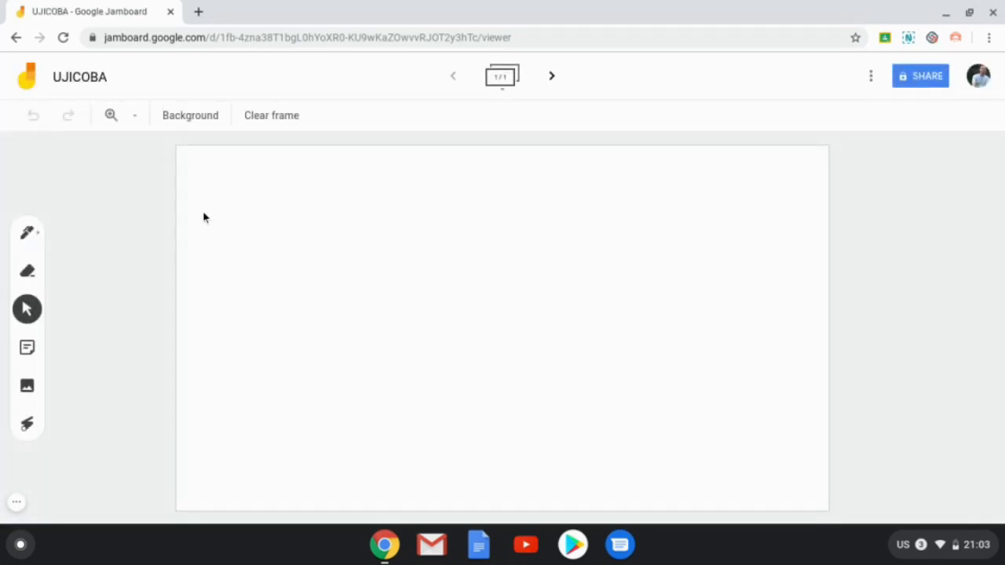
Try the dotted, lined and gray grid backgrounds on the frame in turn.
click(200, 125)
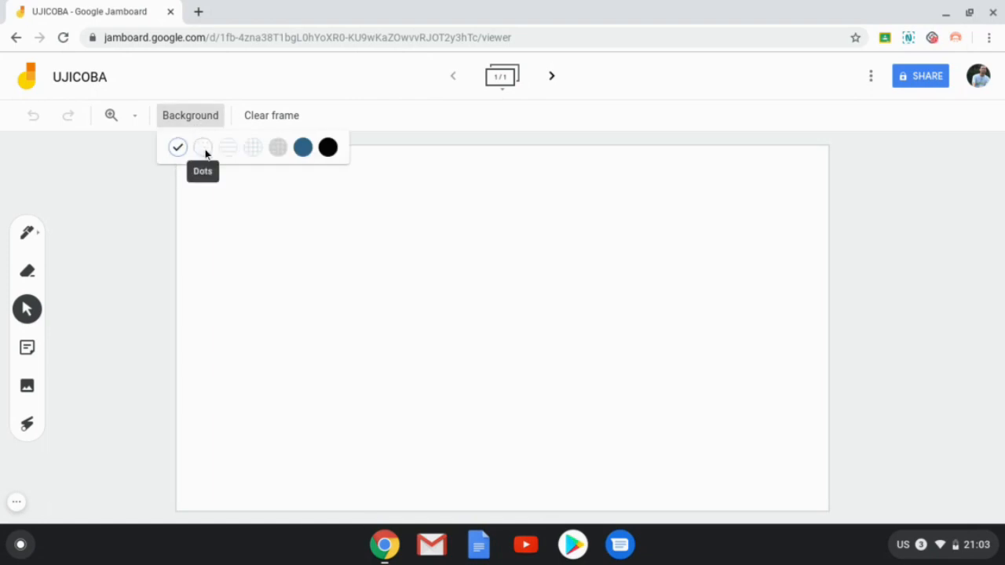
click(205, 153)
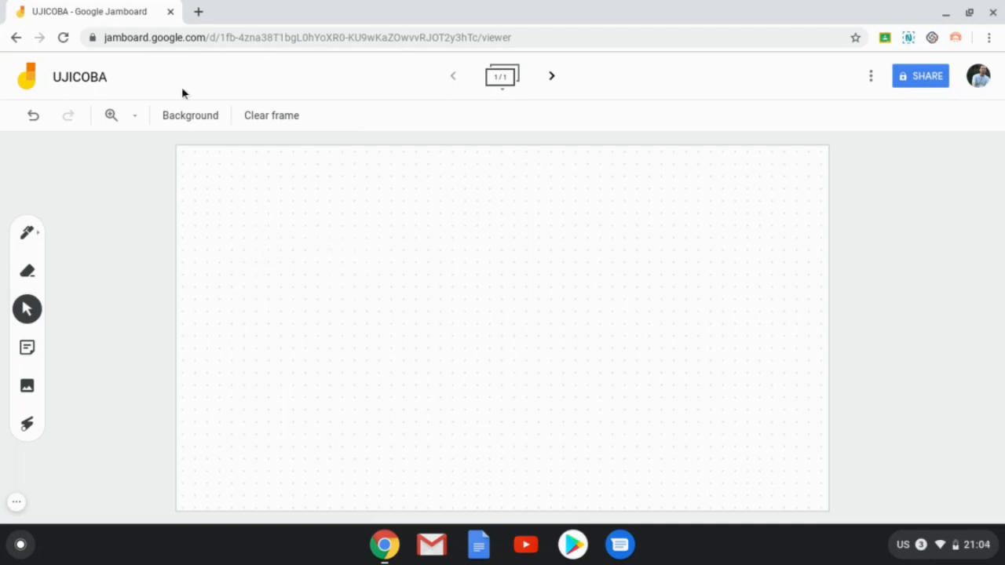
click(186, 114)
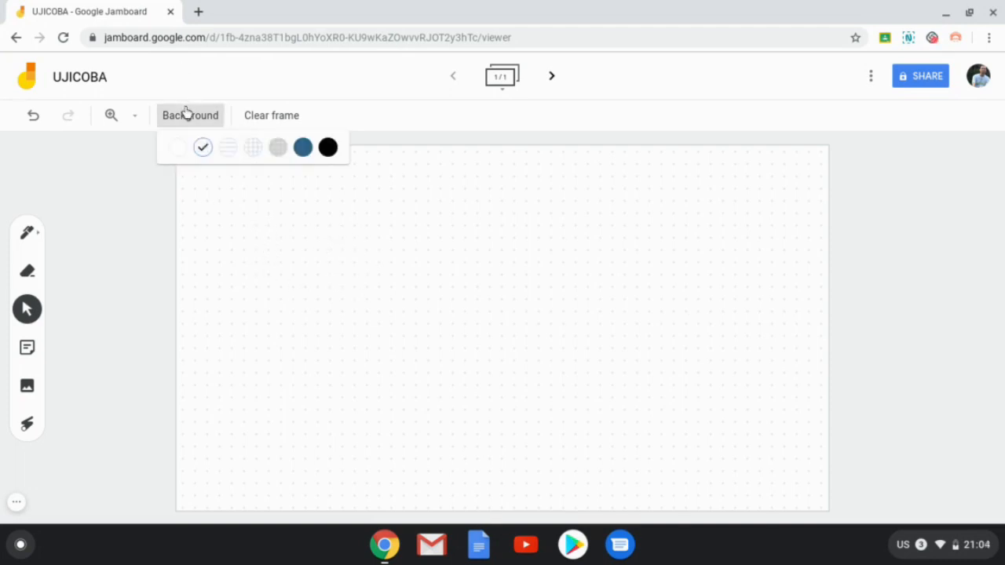
click(226, 154)
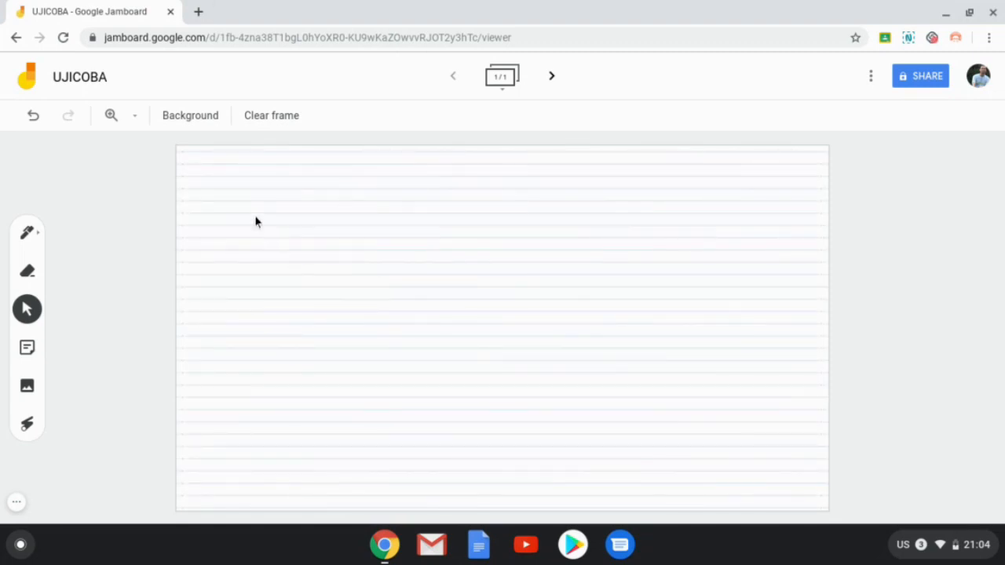
click(202, 119)
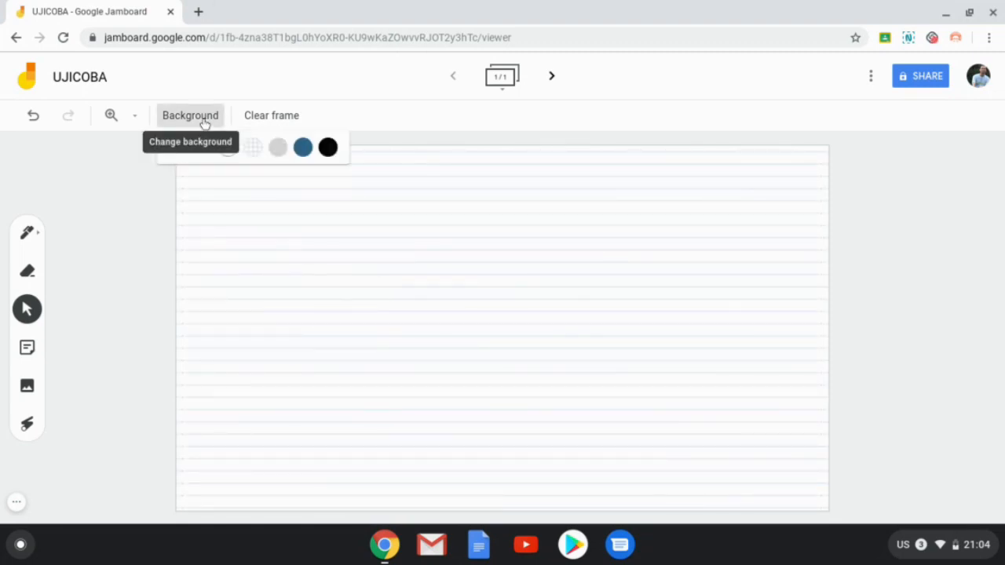
click(279, 149)
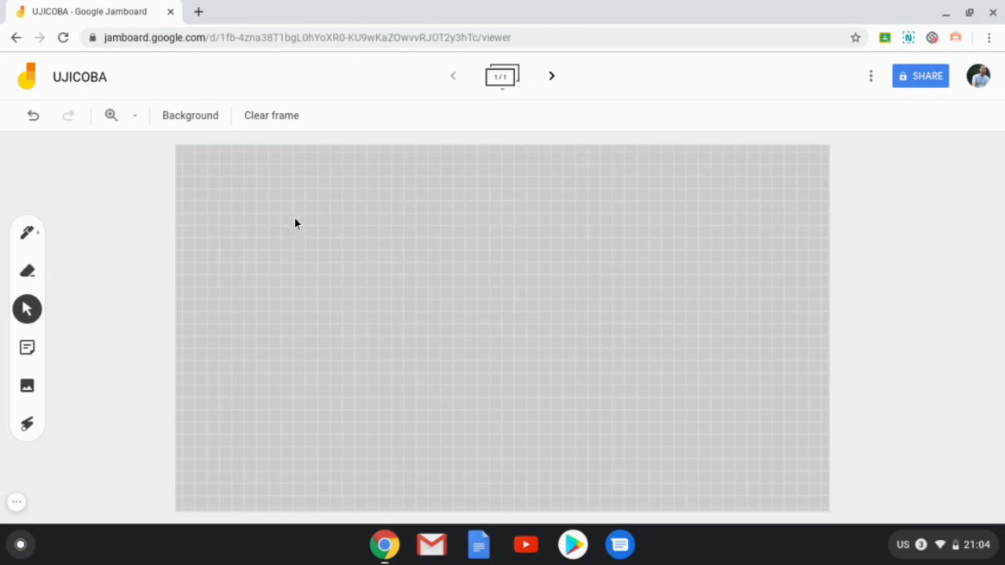
Set the frame's background to solid blue.
click(202, 117)
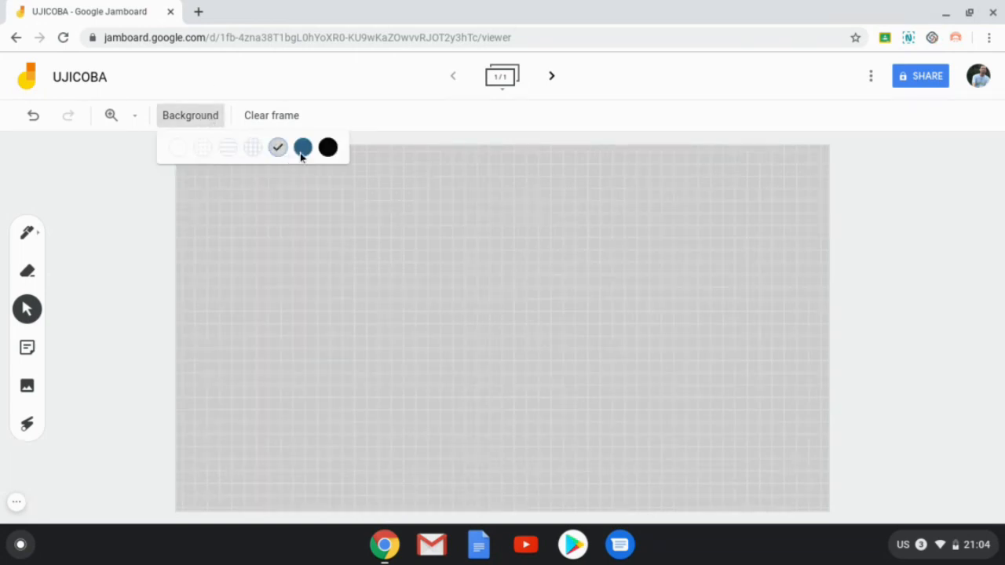
click(303, 150)
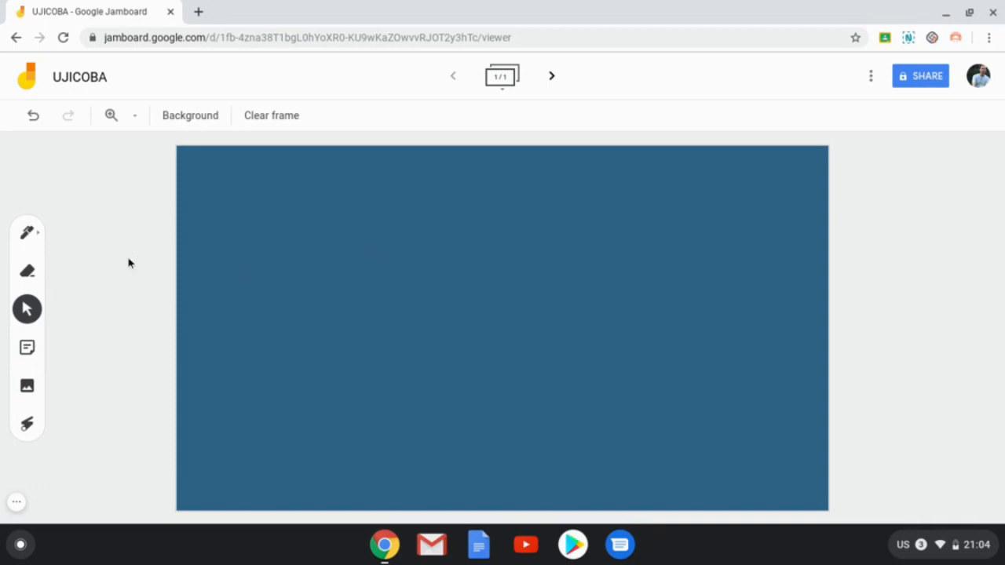
Handwrite "Uji coba" across the upper part of the frame with the white pen.
click(35, 238)
click(39, 239)
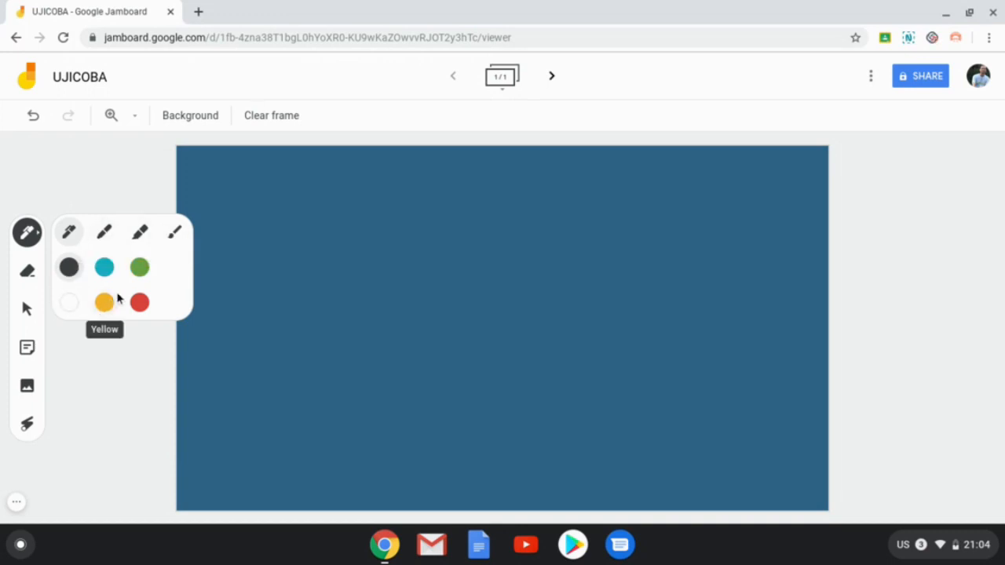
click(69, 304)
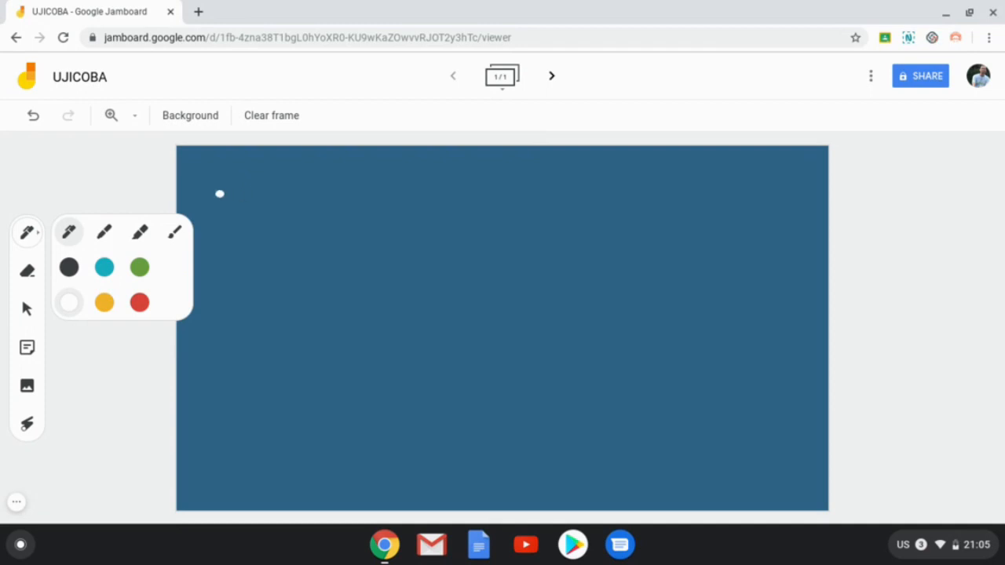
click(27, 233)
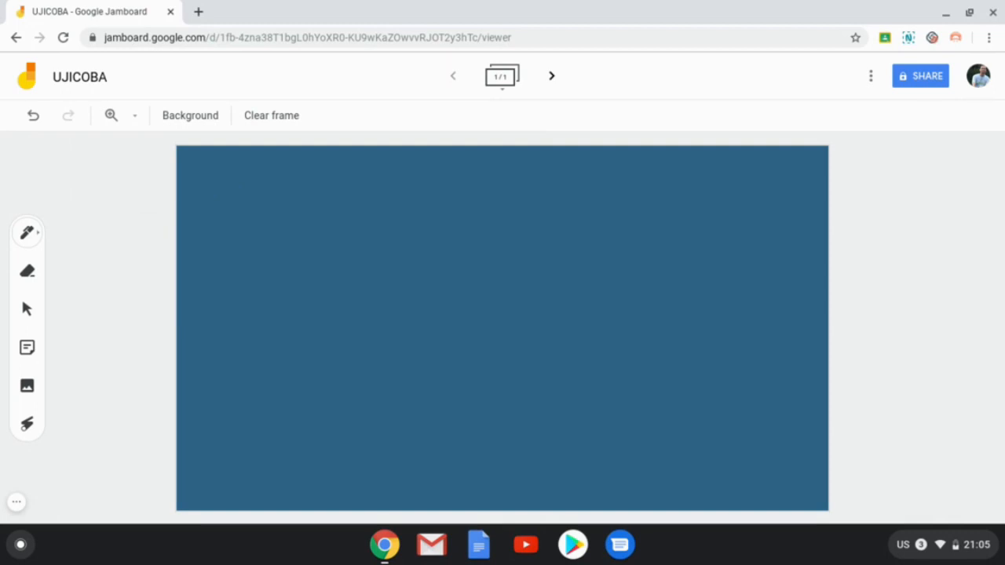
mouse_move(268, 179)
mouse_down()
mouse_move(271, 234)
mouse_move(310, 182)
mouse_move(322, 252)
mouse_up()
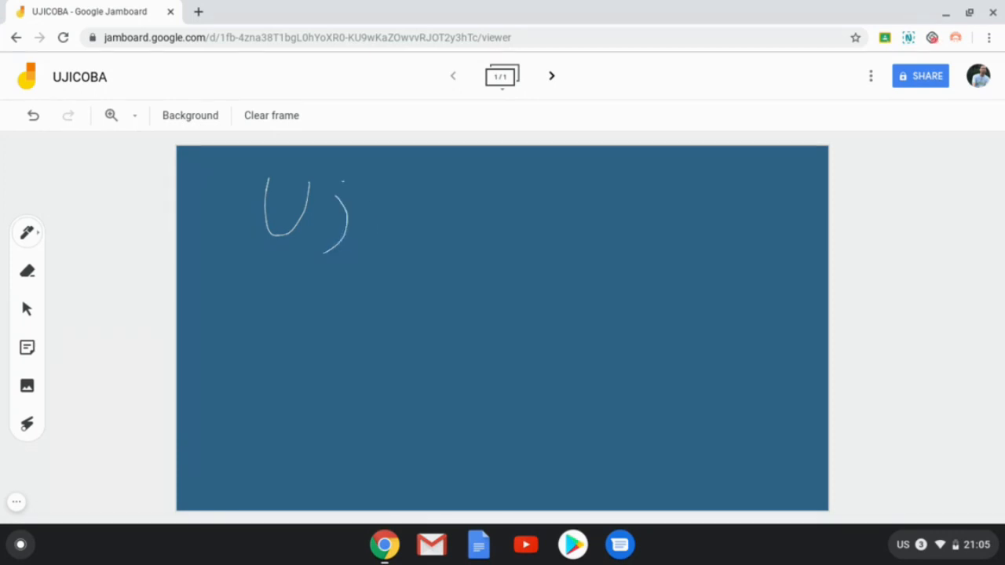
drag(369, 203, 374, 232)
mouse_move(448, 195)
mouse_down()
mouse_move(455, 228)
mouse_move(480, 204)
mouse_move(524, 234)
mouse_move(522, 215)
mouse_up()
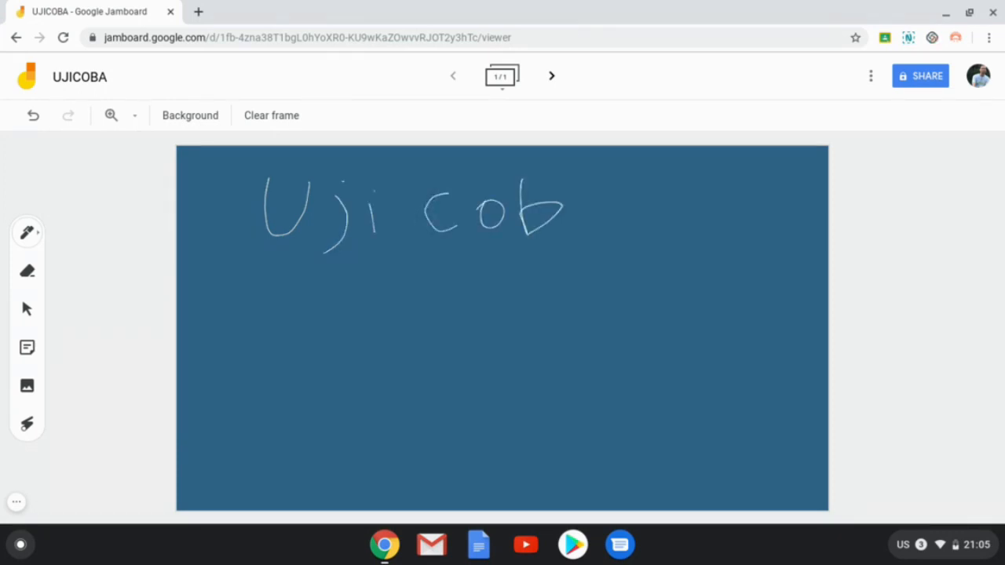
drag(596, 205, 617, 222)
Handwrite "Tes" in red pen below the white handwriting.
click(27, 232)
click(140, 302)
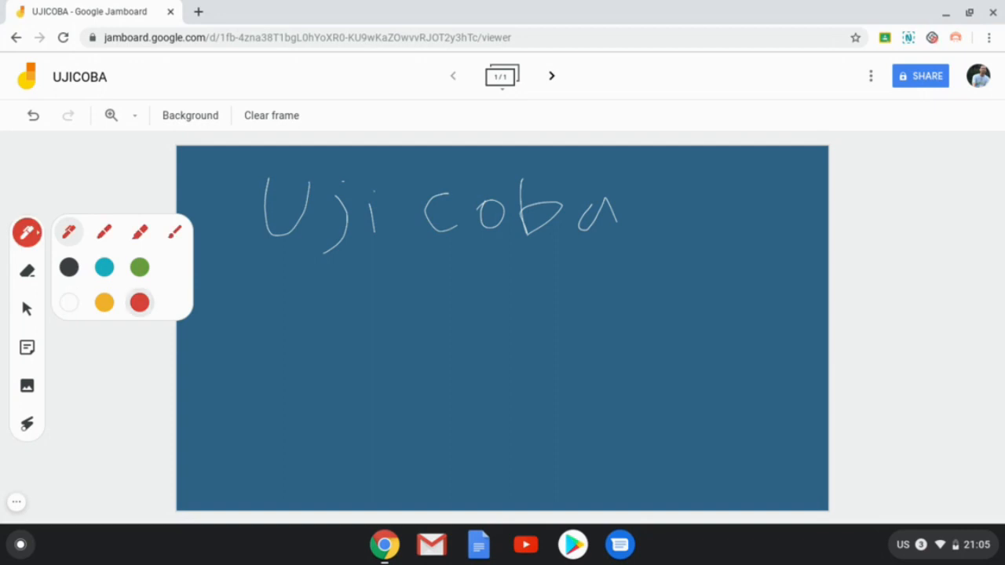
mouse_move(286, 282)
mouse_down()
mouse_move(287, 330)
mouse_move(325, 287)
mouse_up()
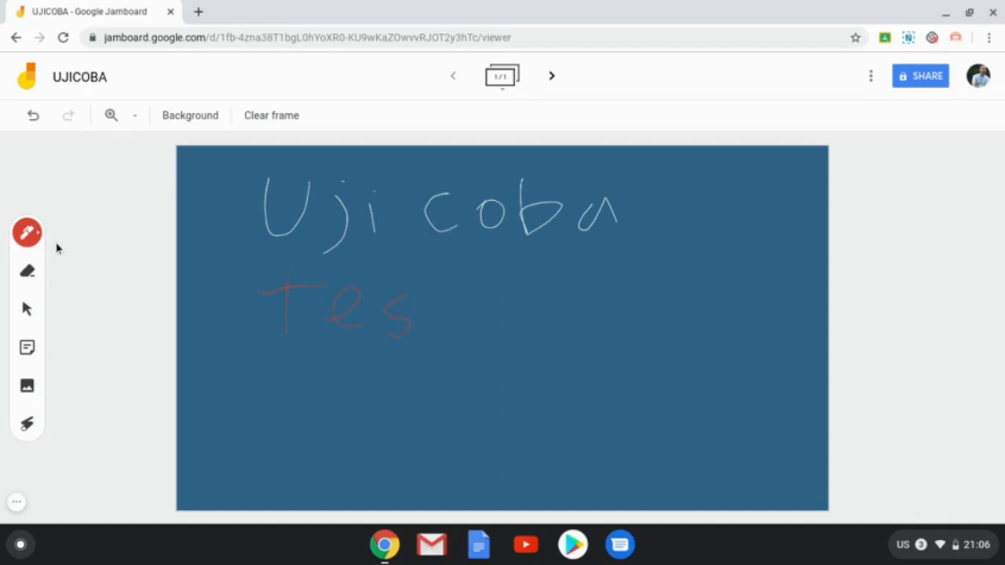
Erase parts of the handwritten word "Uji" and clear everything from the frame.
click(28, 271)
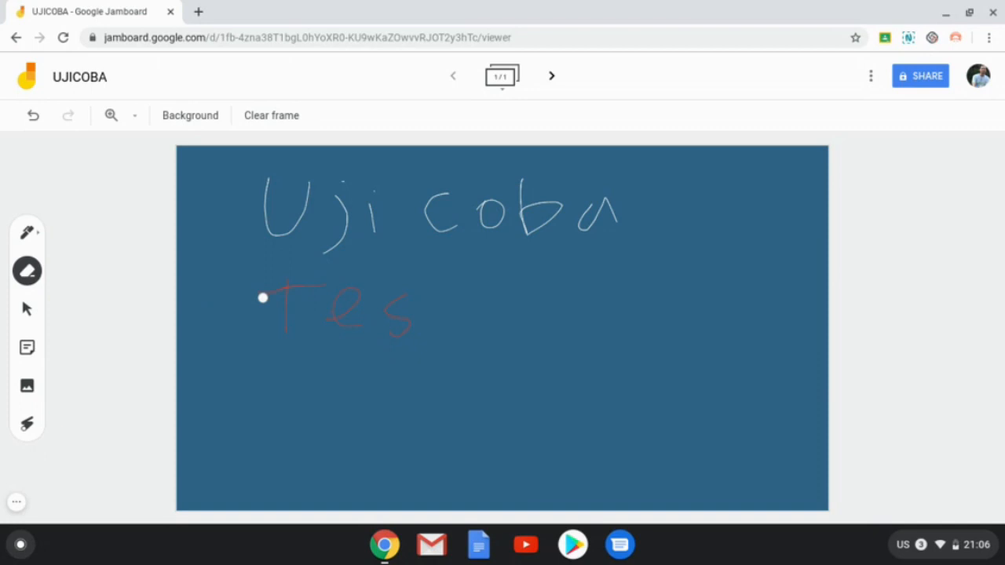
mouse_move(283, 216)
mouse_down()
mouse_move(288, 231)
mouse_move(303, 217)
mouse_move(335, 251)
mouse_move(334, 221)
mouse_move(372, 221)
mouse_up()
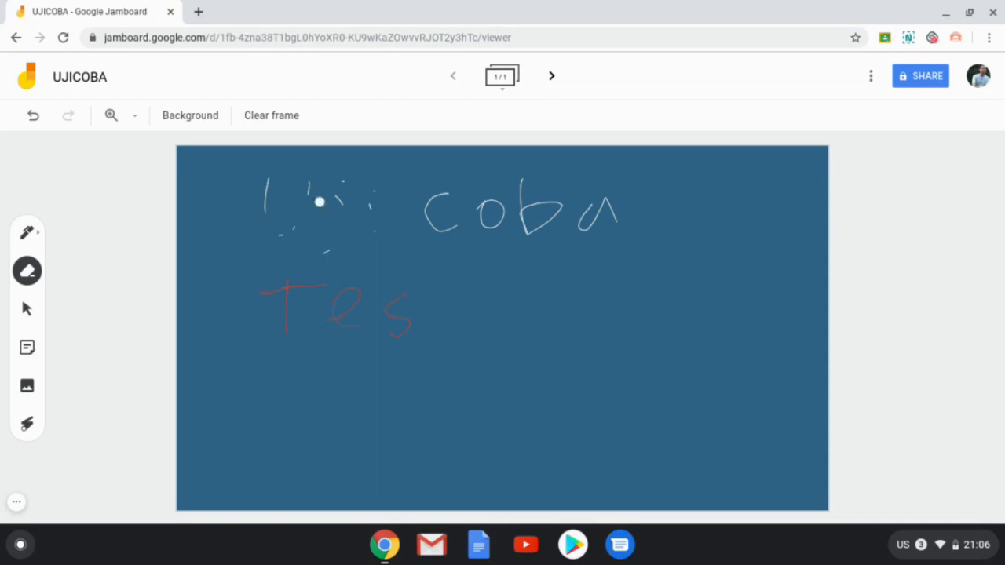
click(271, 116)
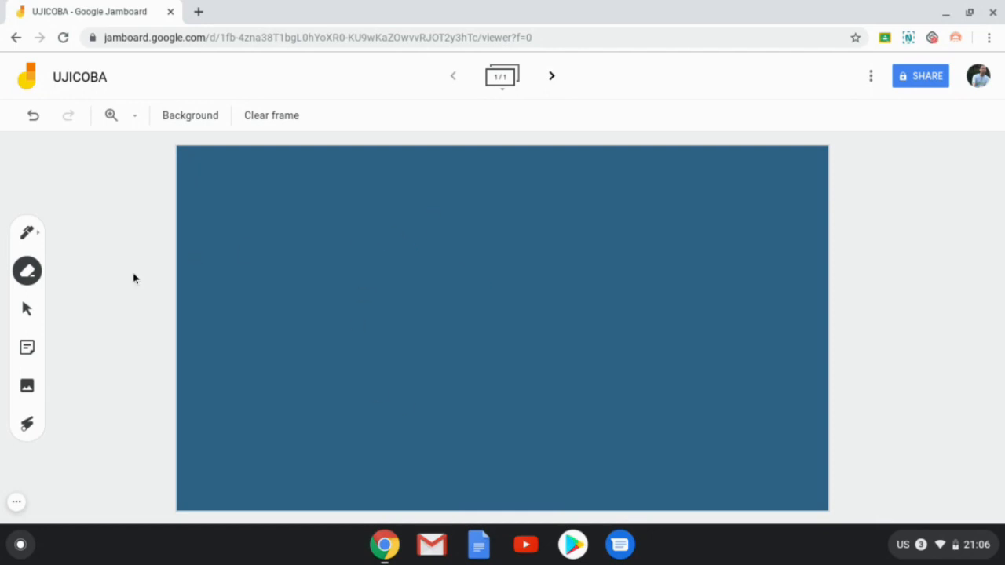
Add a green sticky note with the text "Catatan penting", trying blue and pink as its color first.
click(29, 349)
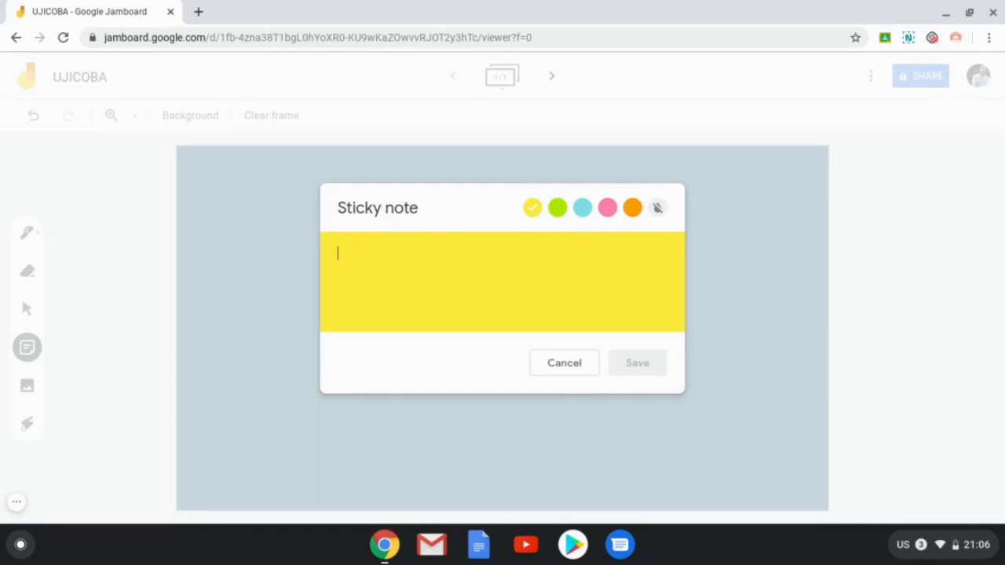
text(Catat)
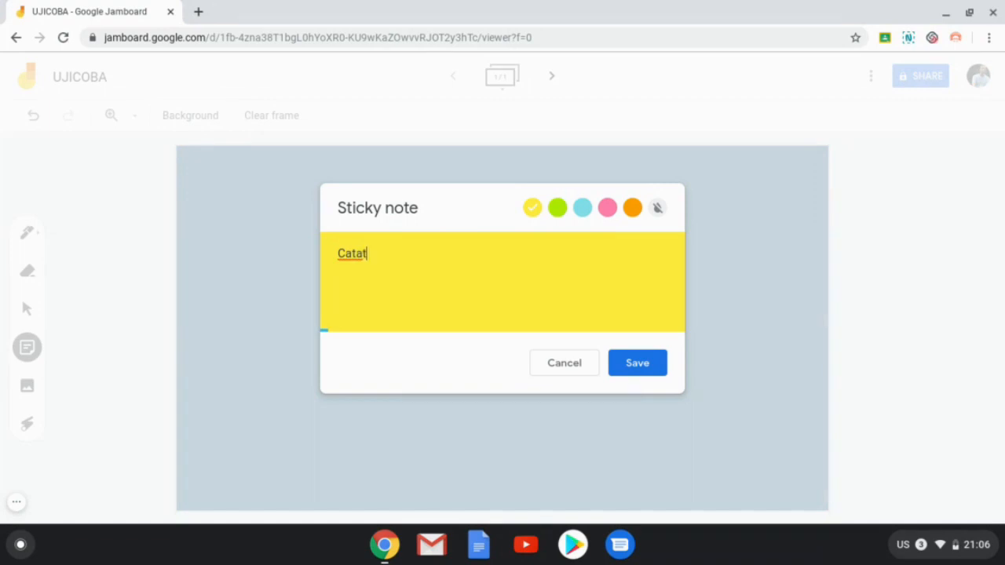
text(an penting)
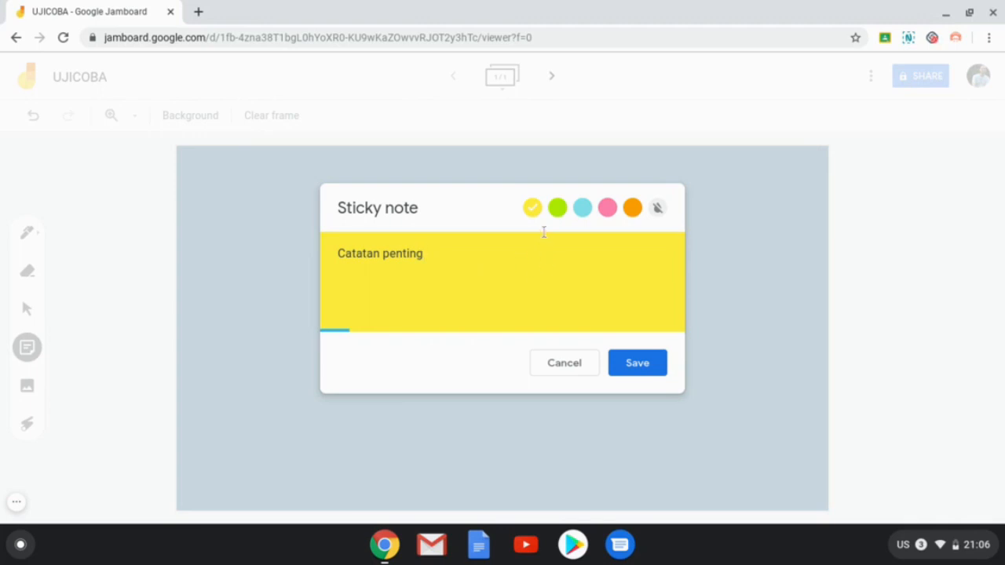
click(557, 208)
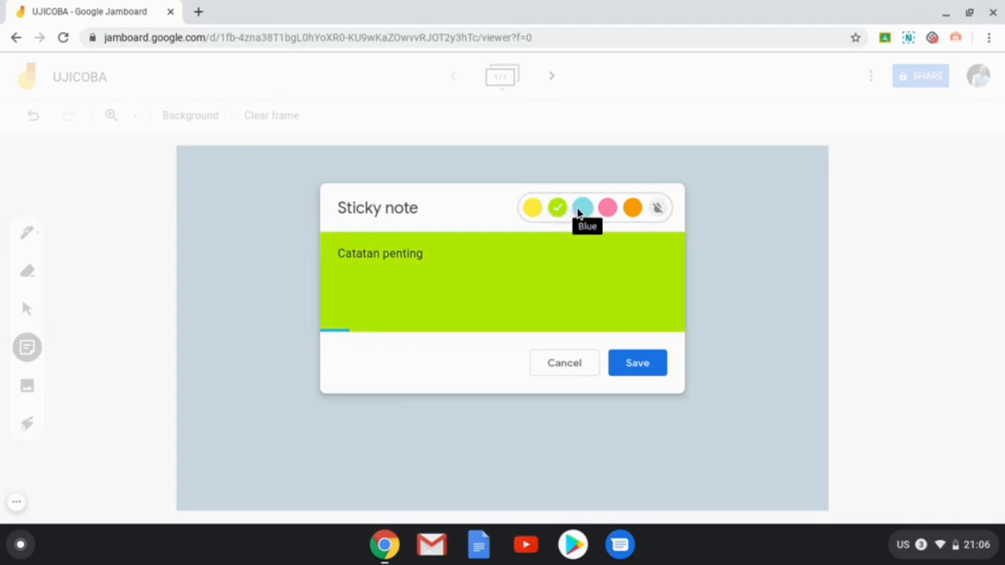
click(582, 209)
click(606, 209)
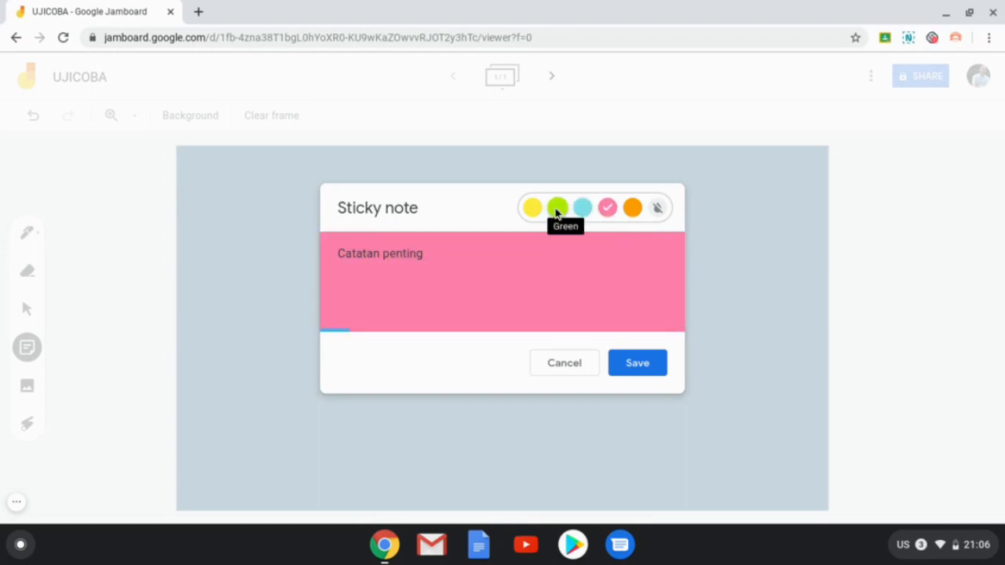
click(556, 209)
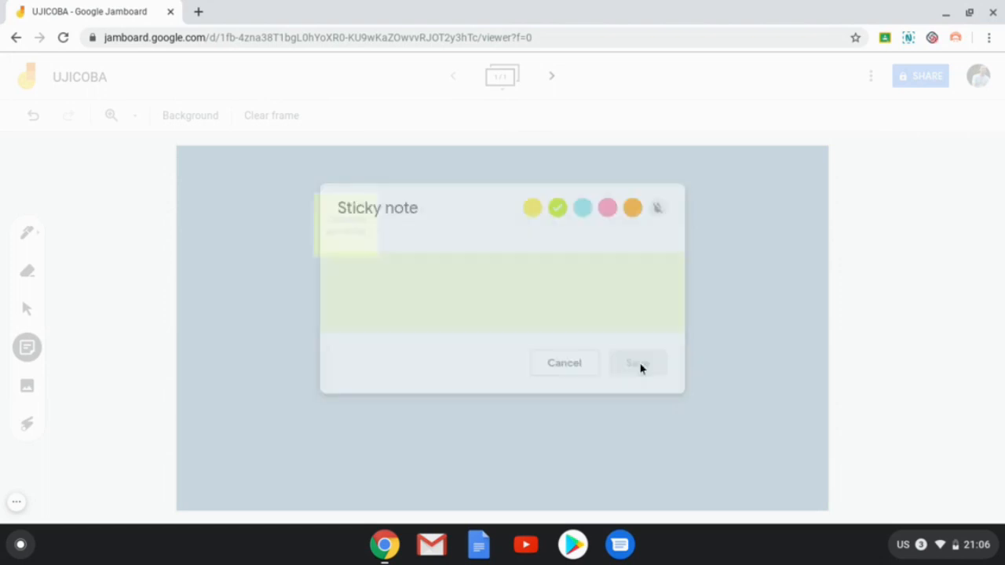
click(588, 365)
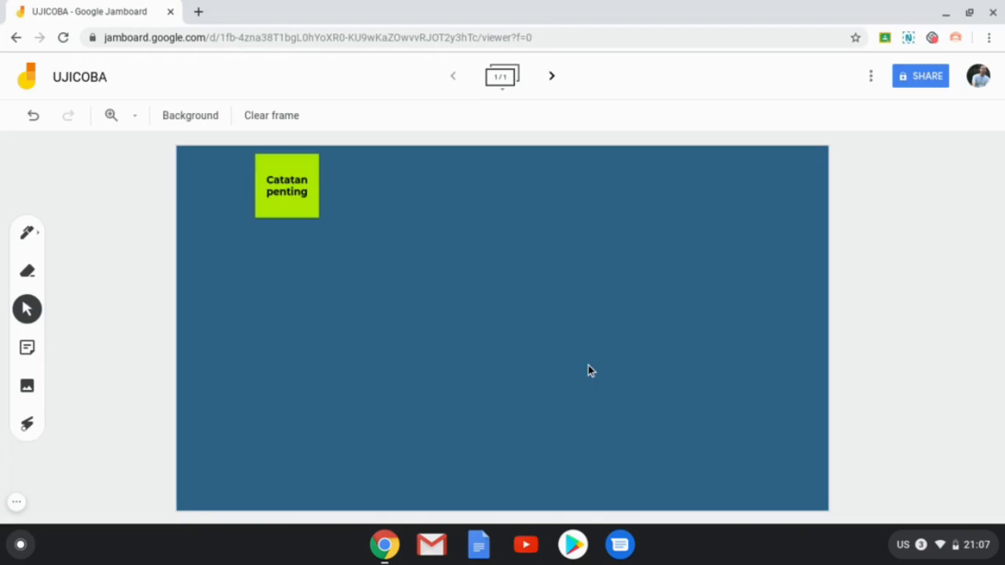
Move the "Catatan penting" sticky note to the middle of the frame and enlarge it to roughly twice its size.
click(297, 200)
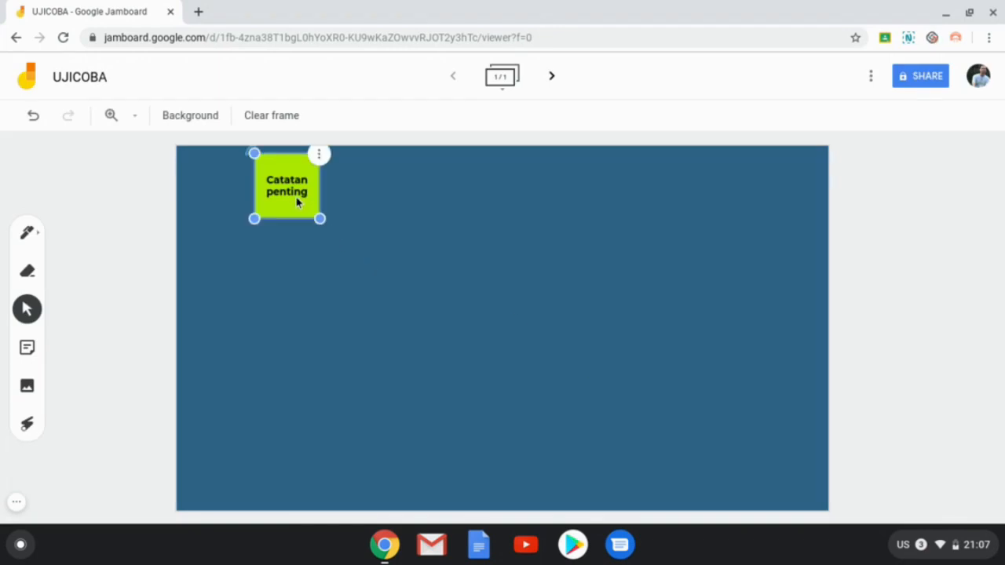
drag(296, 200, 558, 355)
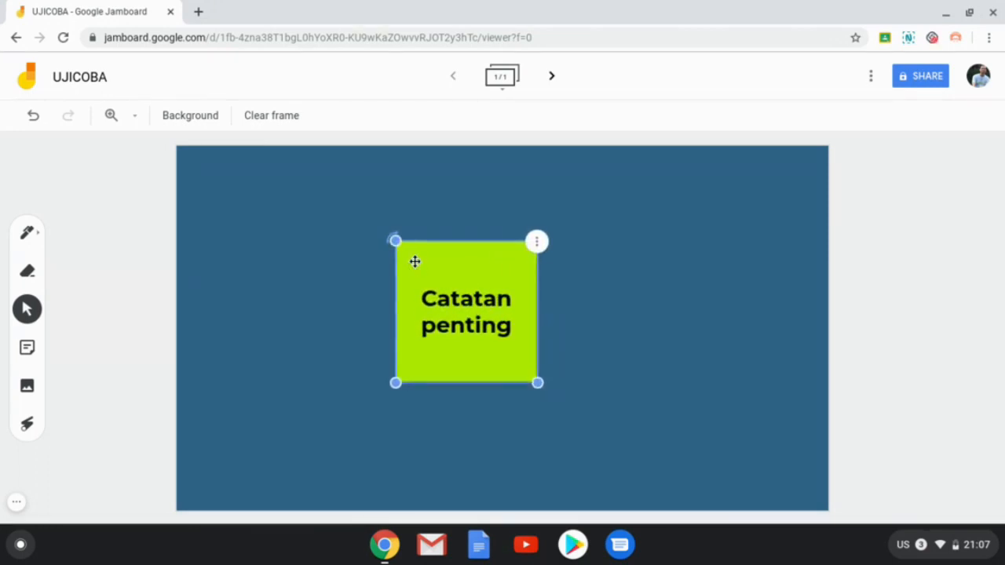
Rotate the "Catatan penting" sticky note roughly 30 degrees counterclockwise and view its available actions without applying any.
drag(395, 240, 369, 286)
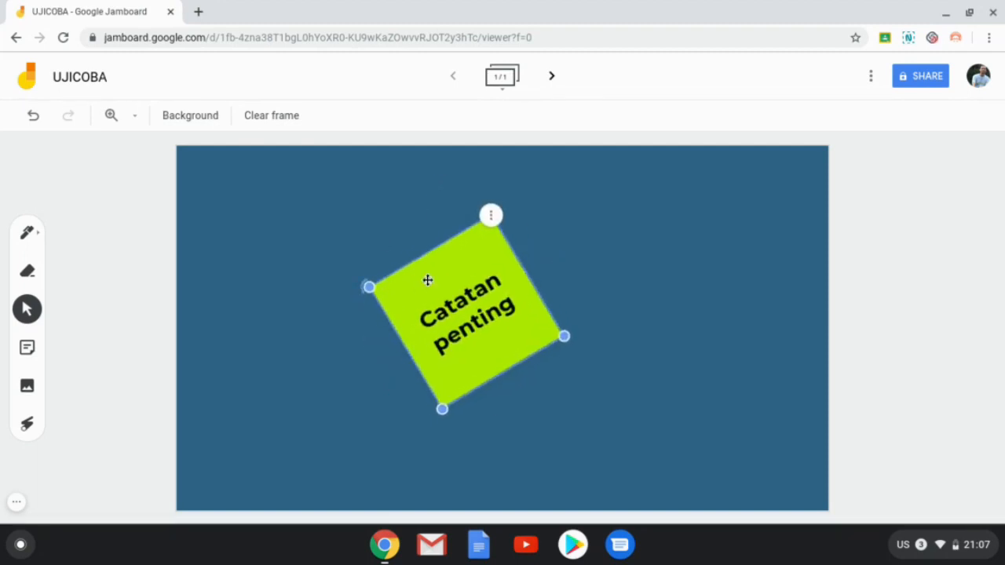
click(492, 216)
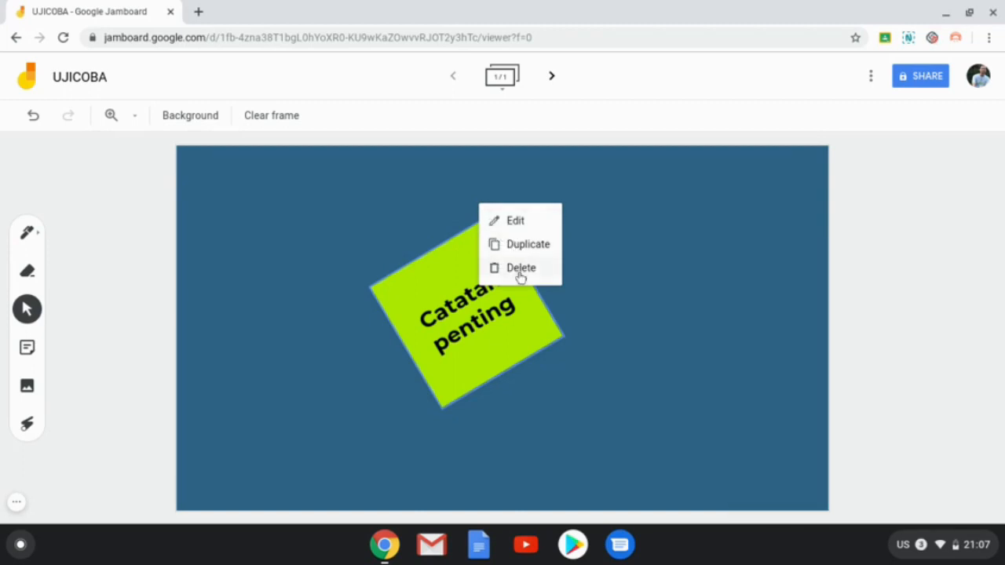
click(458, 282)
Move the "Catatan penting" sticky note to the frame's upper-left corner and shrink it to roughly 70% of its size.
drag(464, 288, 268, 220)
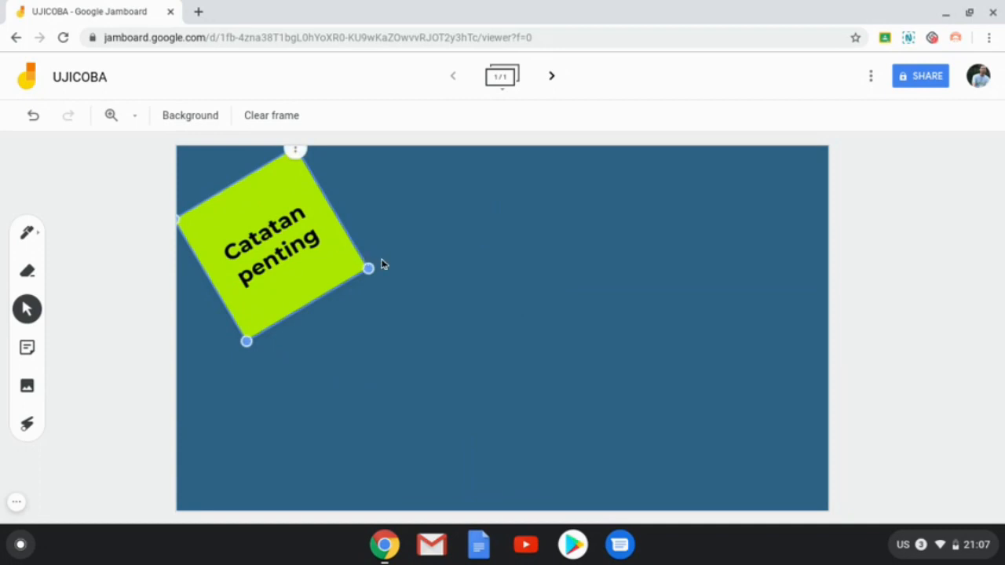
drag(365, 269, 311, 253)
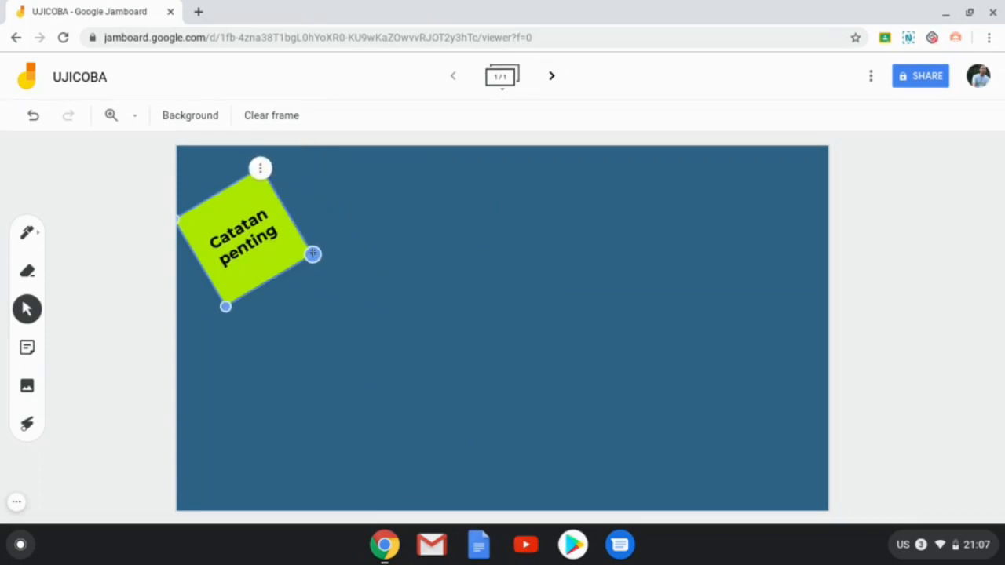
click(619, 251)
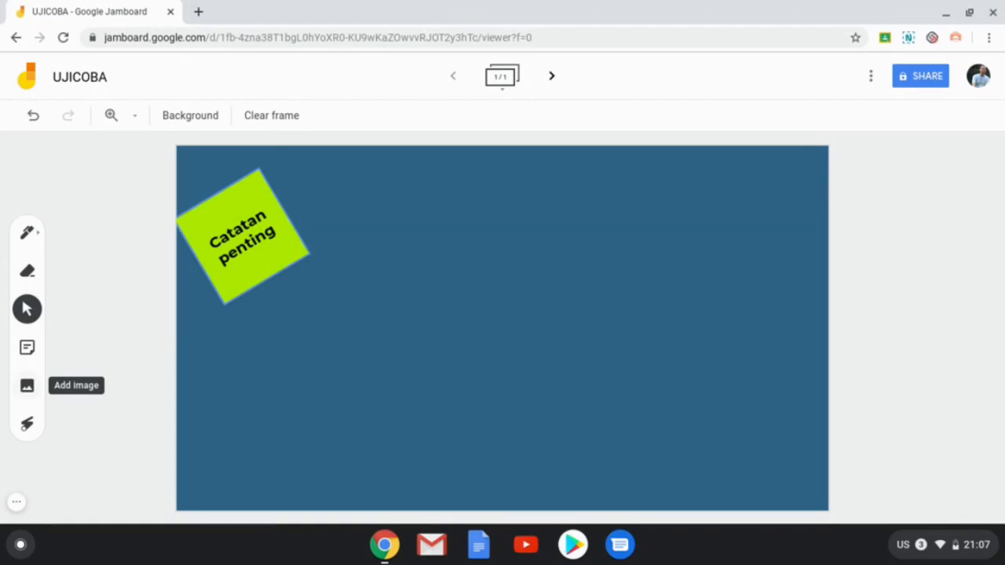
Insert an image from a Google Image Search for "cat", choosing the close-up of the brown-and-white cat beside the red background.
click(27, 386)
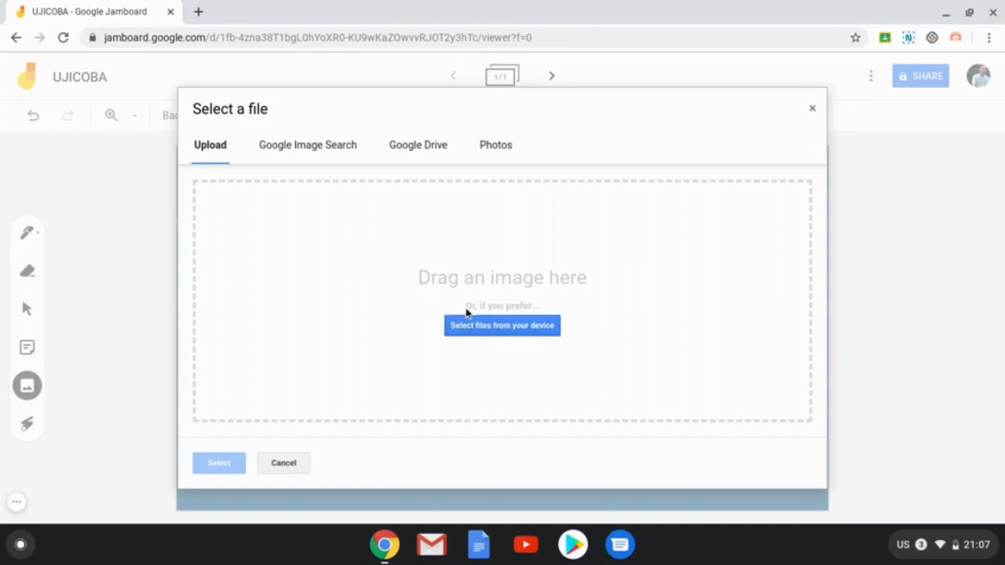
click(318, 155)
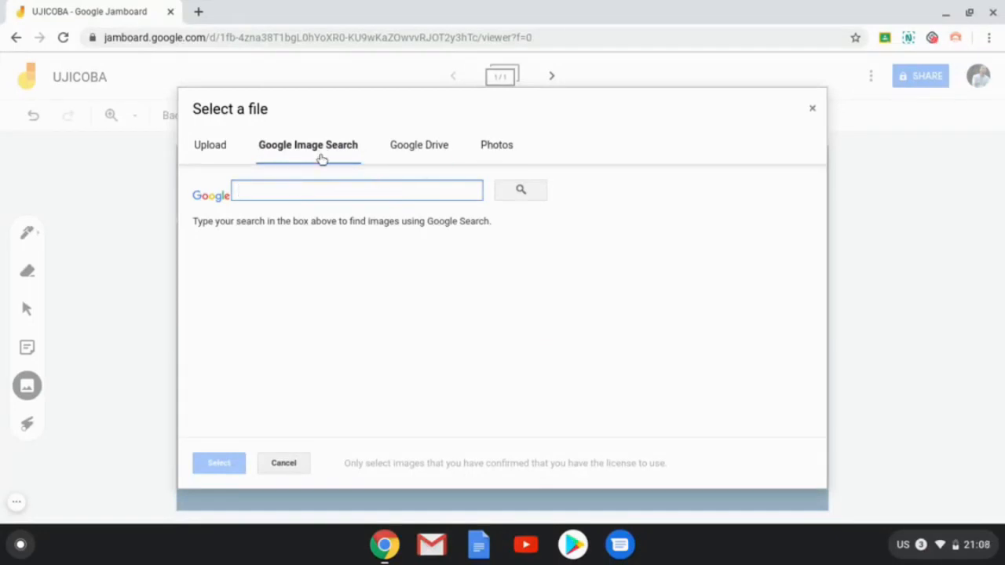
text(cat)
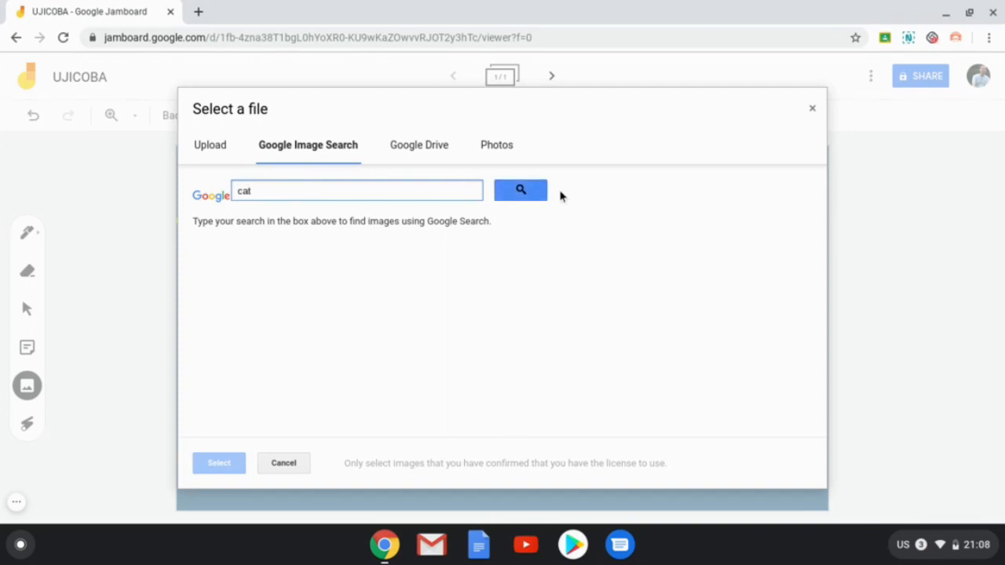
click(523, 196)
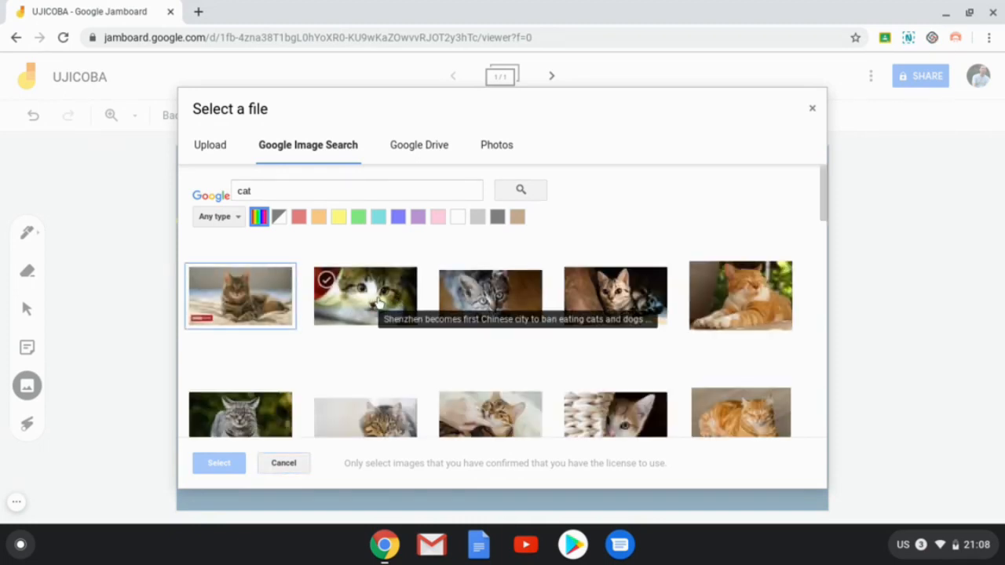
click(374, 302)
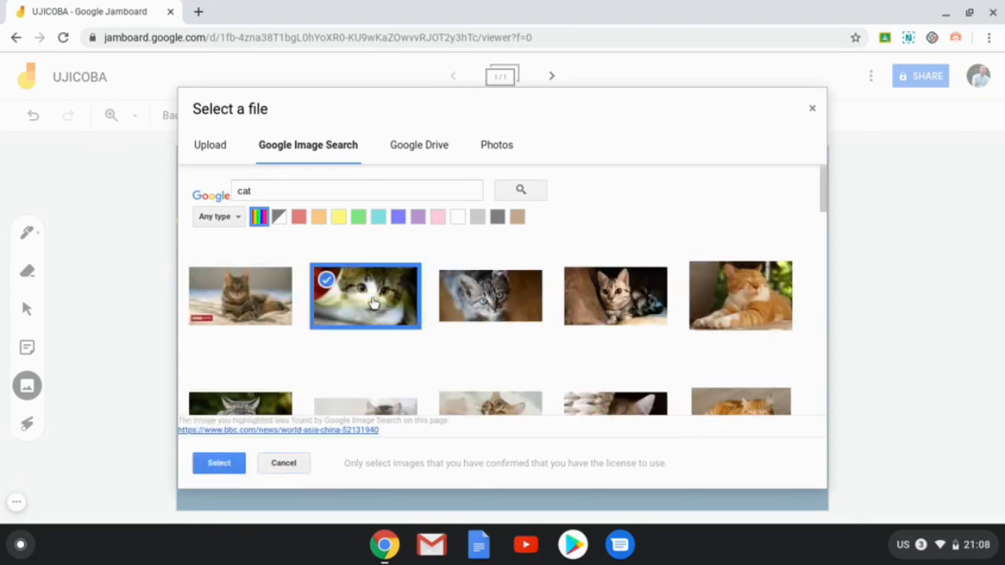
click(219, 465)
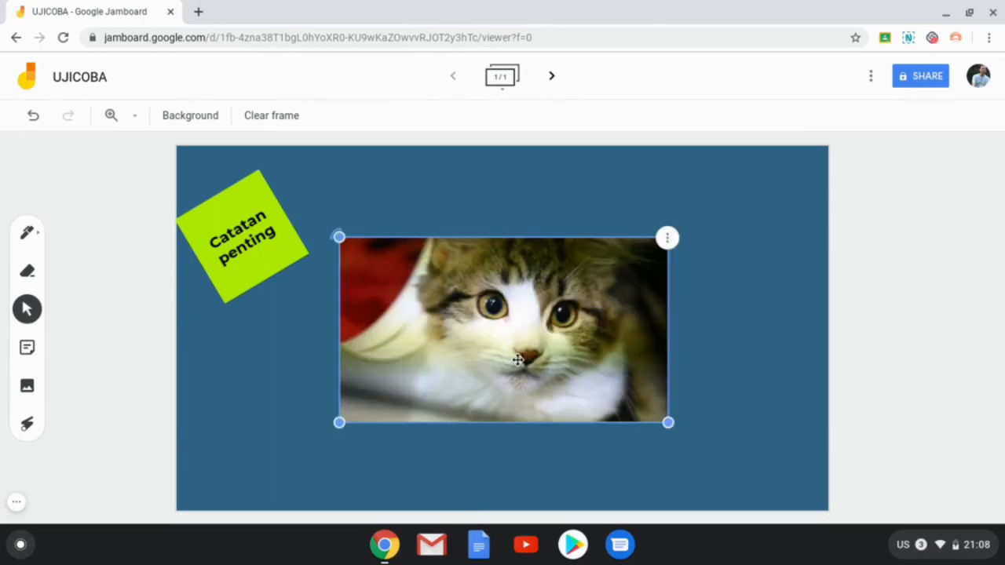
Shrink the cat image to roughly two thirds of its size, keeping its upper-left corner in place.
click(681, 394)
click(650, 399)
drag(668, 422, 565, 365)
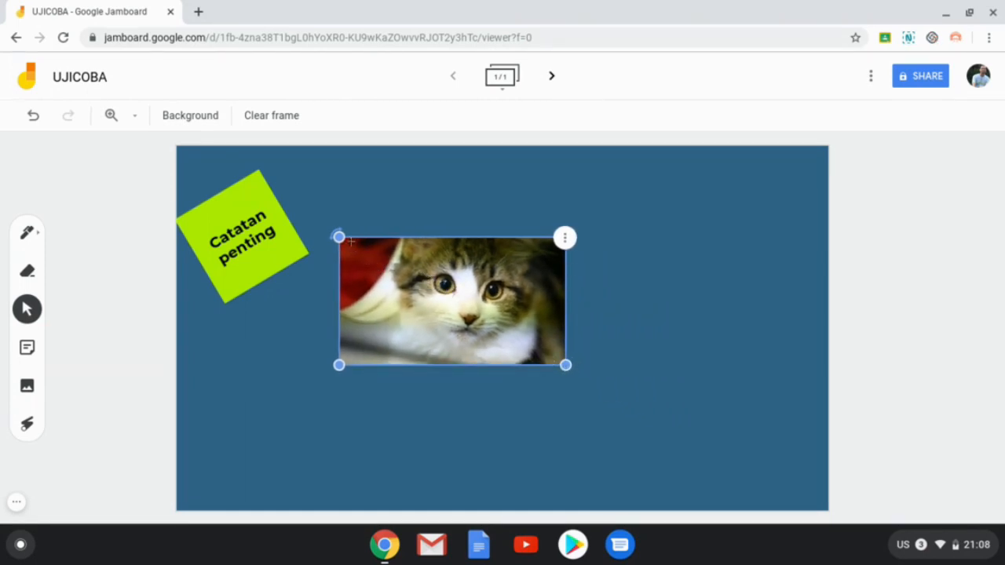
Rotate the cat image roughly 27 degrees clockwise and move it to the upper-right area of the frame.
drag(339, 237, 380, 192)
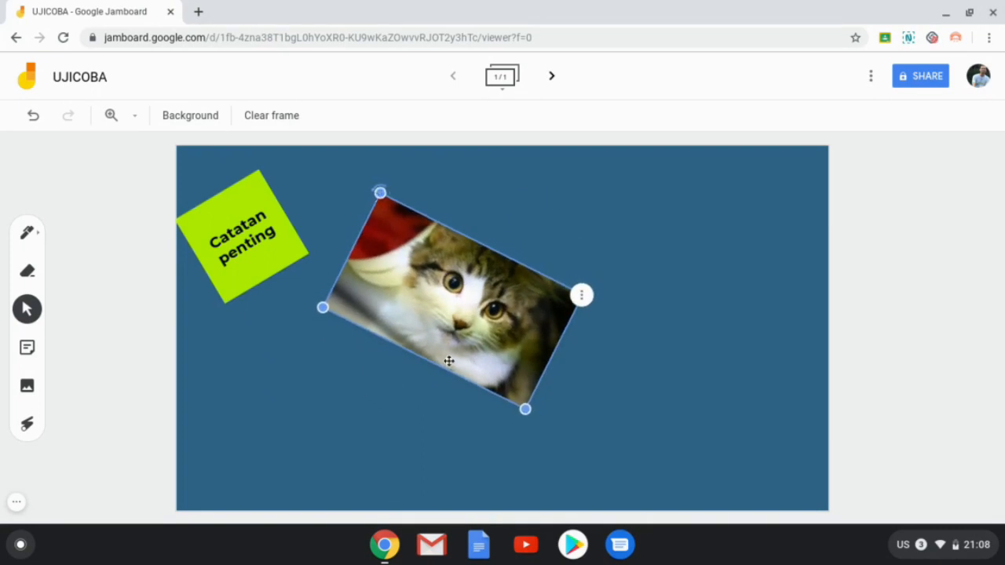
drag(451, 341, 667, 286)
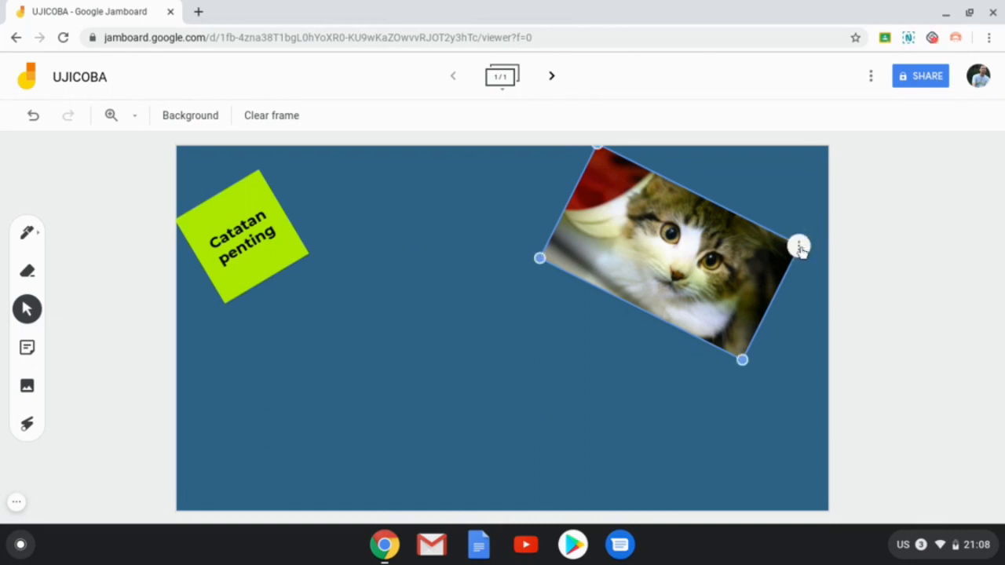